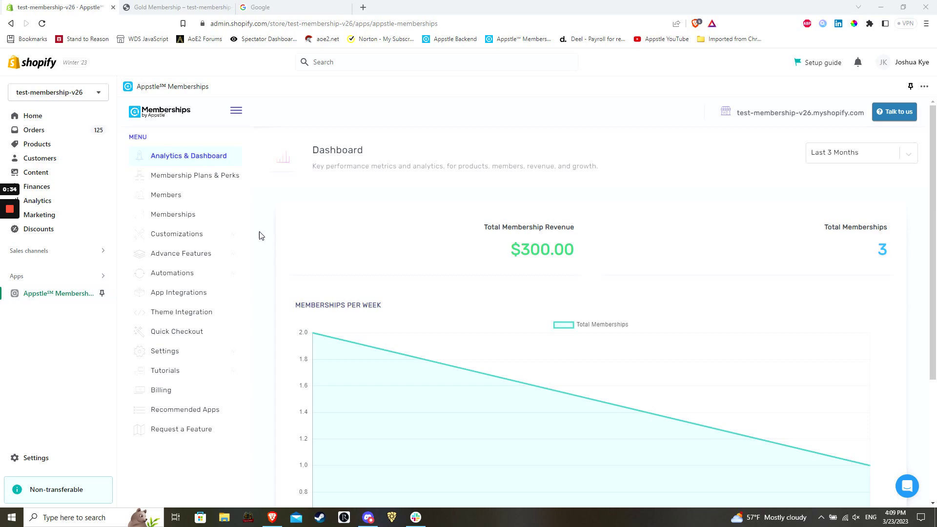
Find and open the Gold Membership product from the Products list via search
click(38, 146)
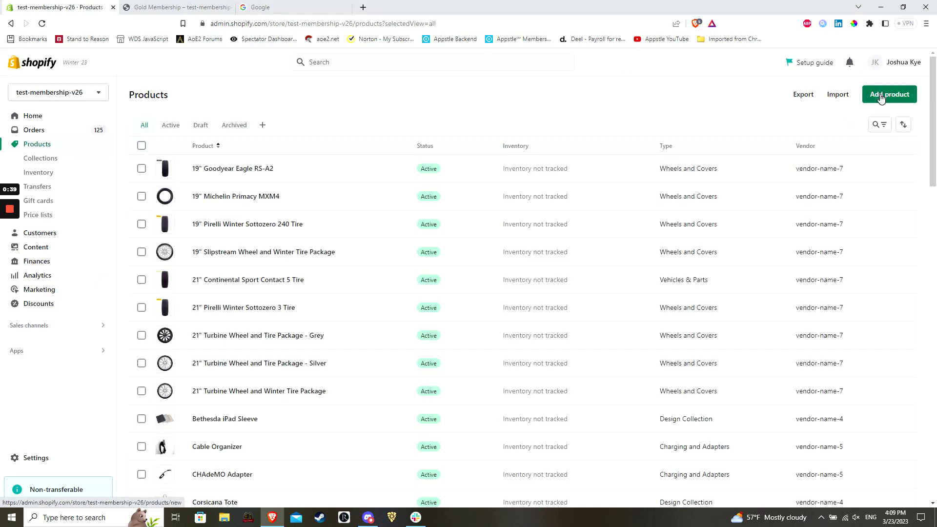
click(391, 65)
click(366, 145)
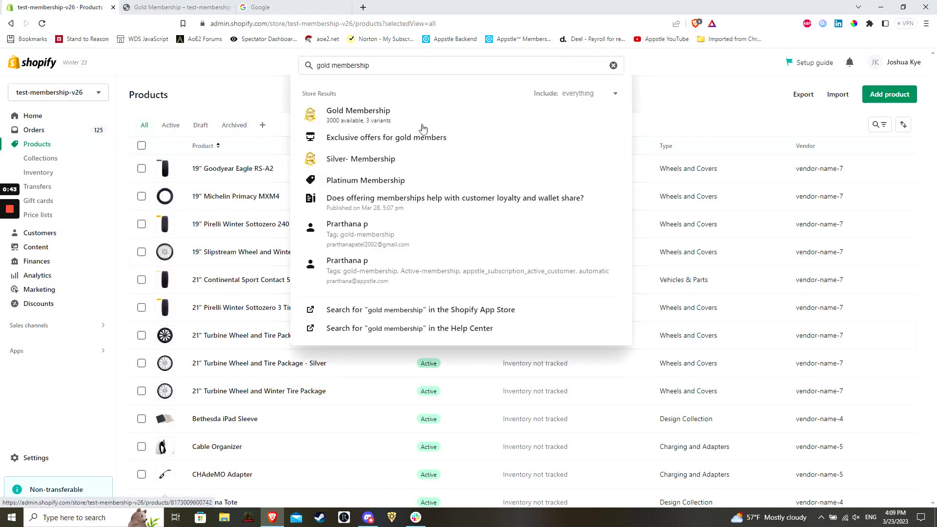
click(414, 113)
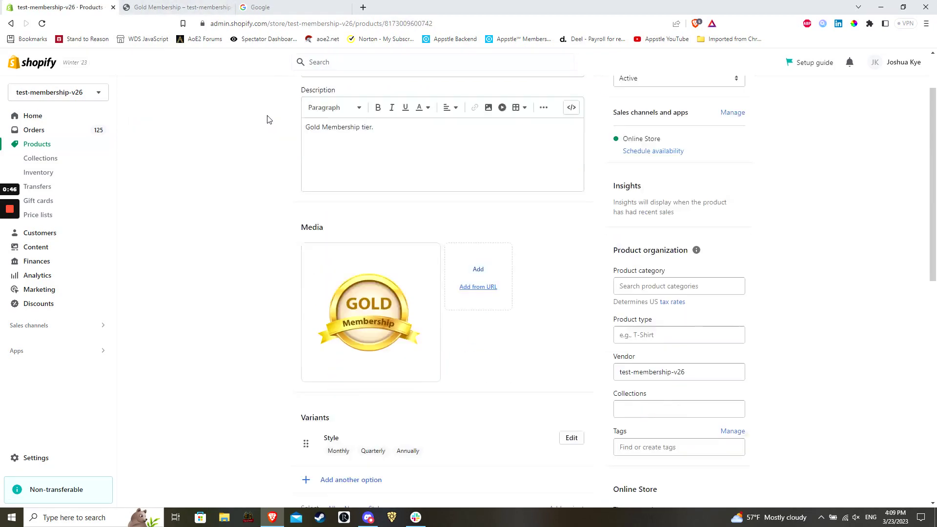
Start duplicating Gold Membership, look at the 'Copy of' title prefix, then cancel without creating a copy
click(619, 95)
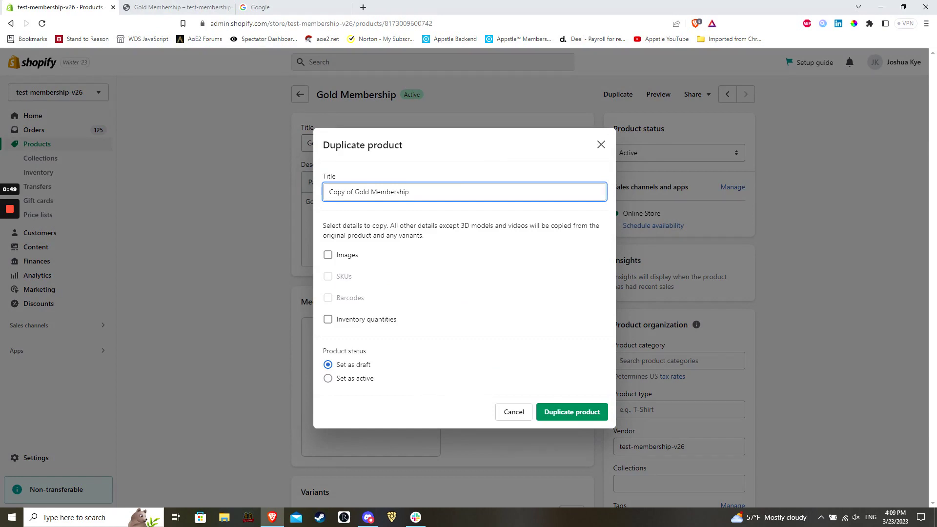
drag(356, 191, 266, 188)
key(End)
click(601, 149)
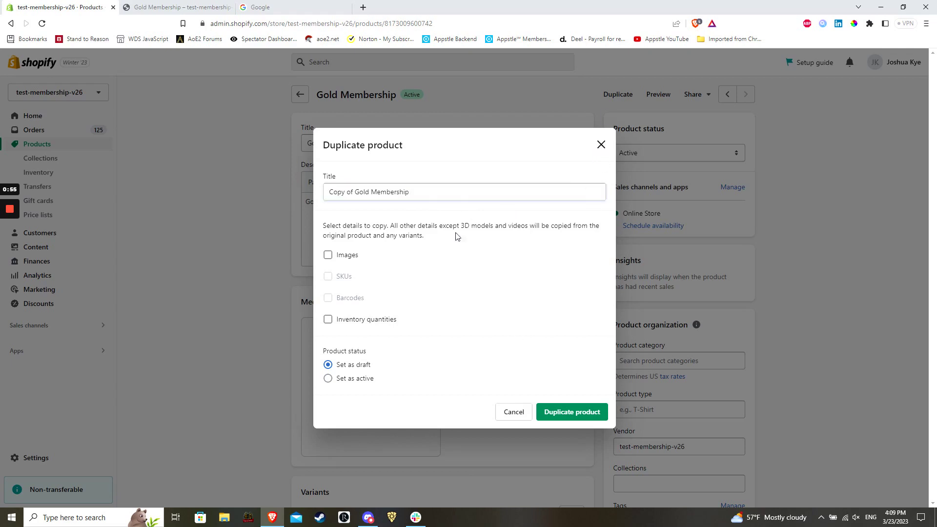
scroll(454, 236, down, 4)
drag(931, 215, 924, 106)
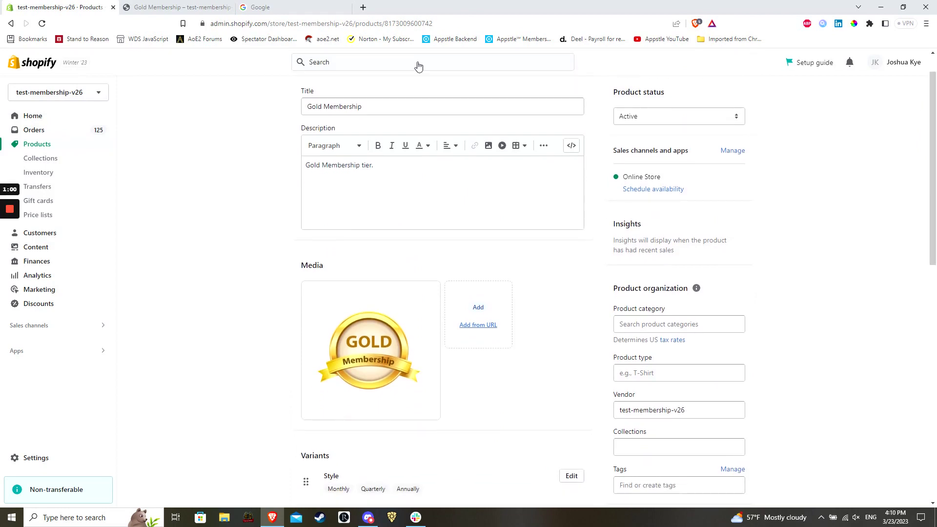
drag(361, 106, 231, 109)
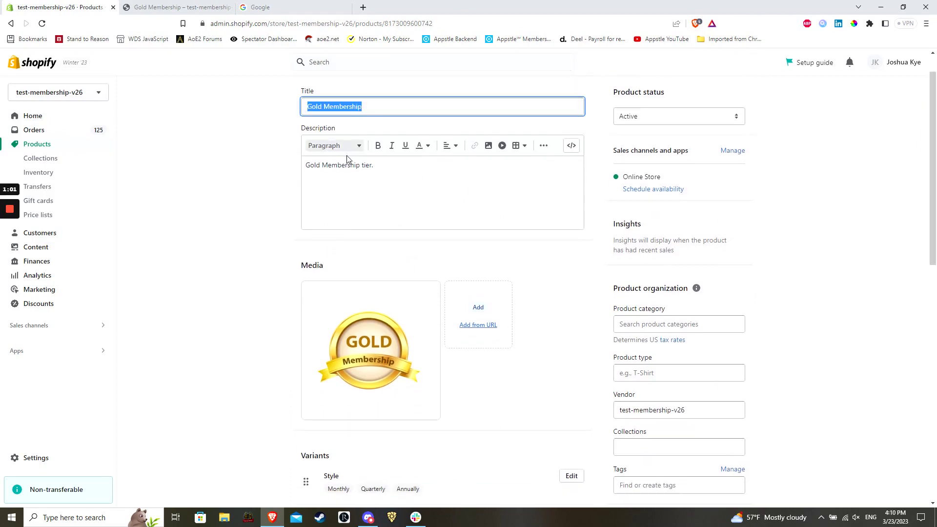
click(375, 166)
scroll(391, 323, down, 2)
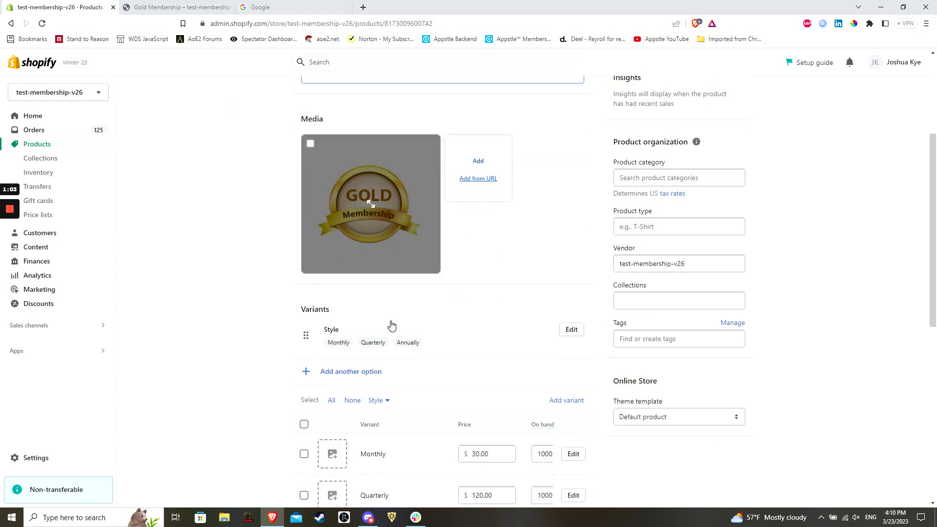
scroll(391, 324, down, 2)
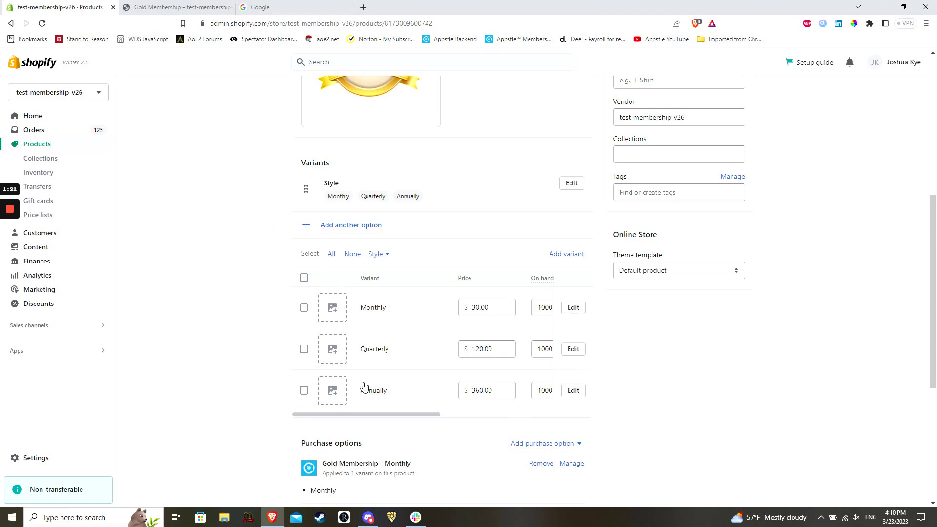
click(359, 227)
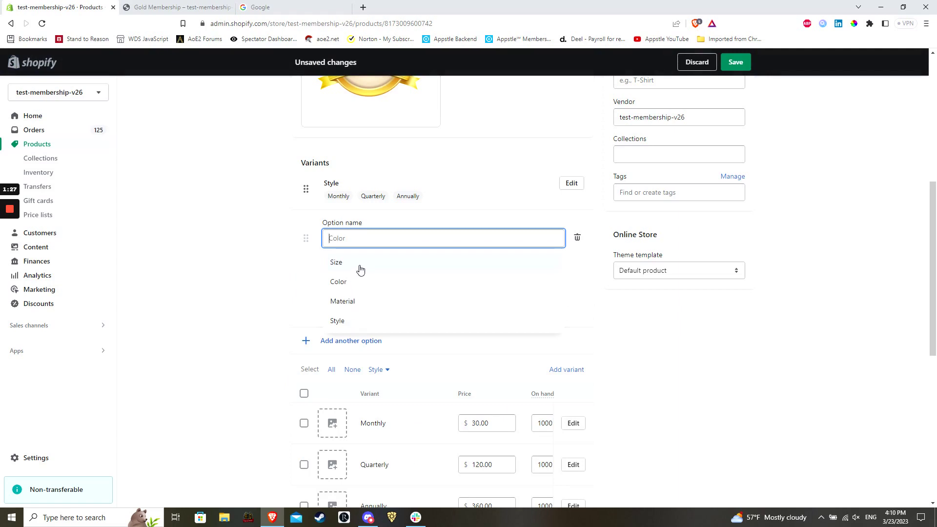
click(235, 244)
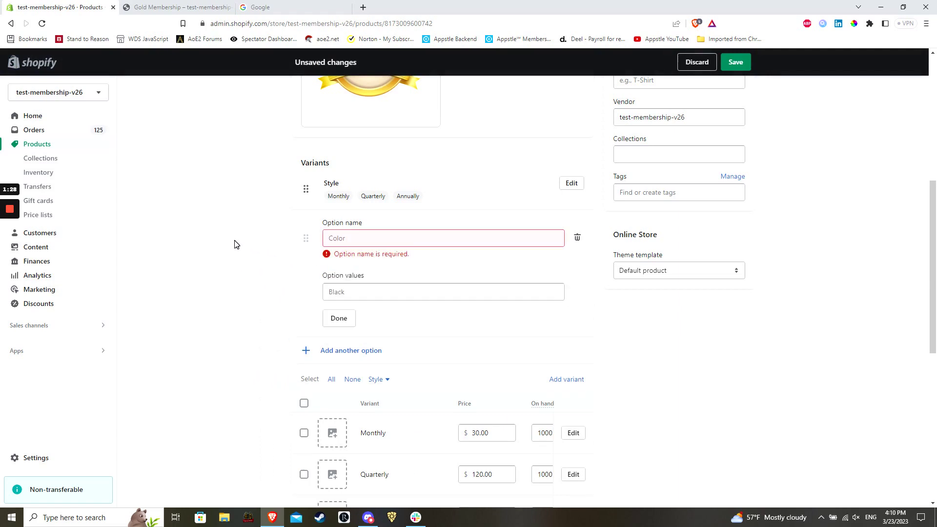
click(577, 240)
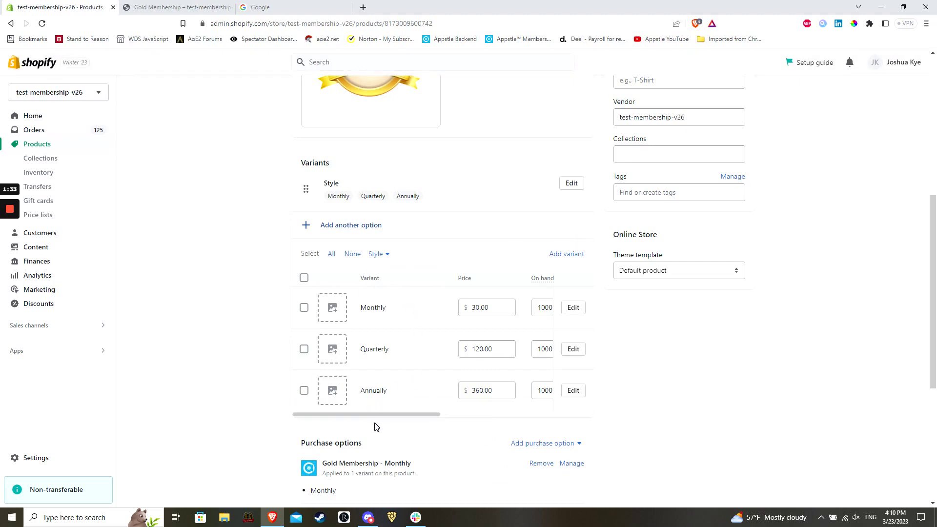
click(304, 278)
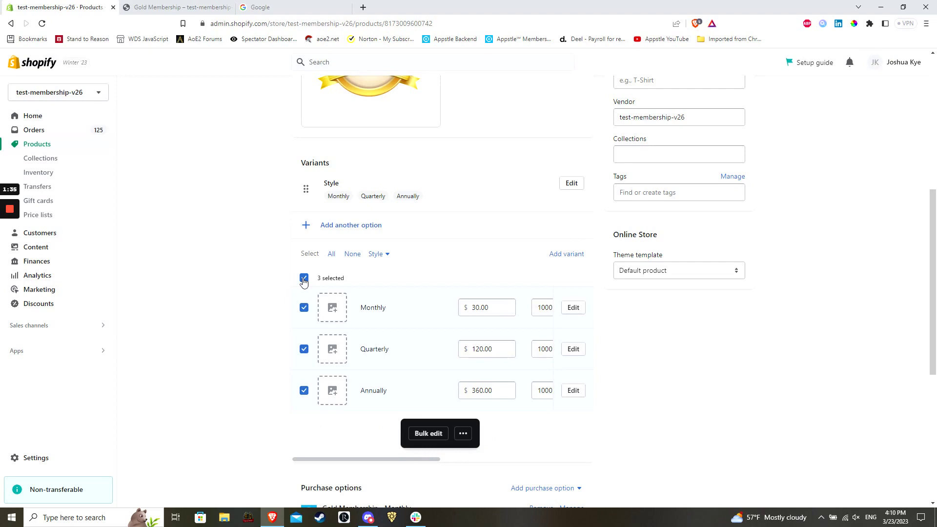
click(304, 279)
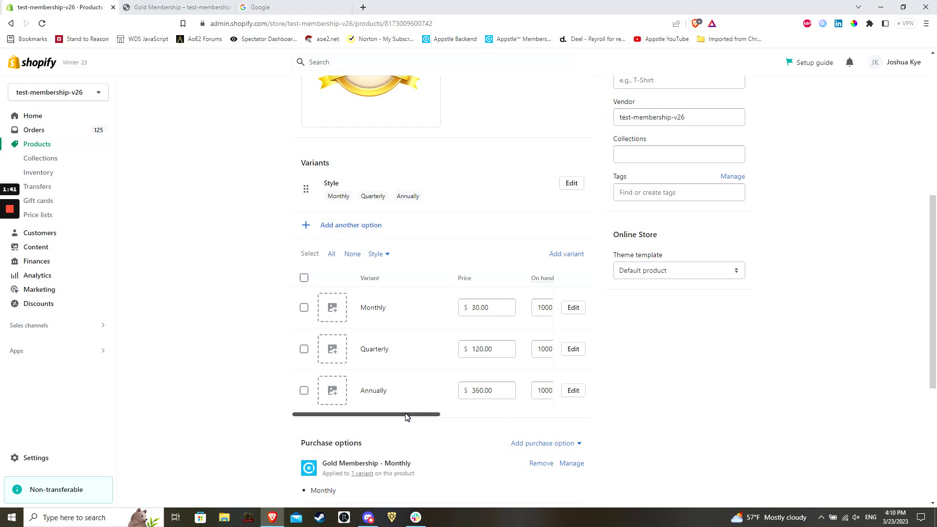
drag(406, 417, 439, 415)
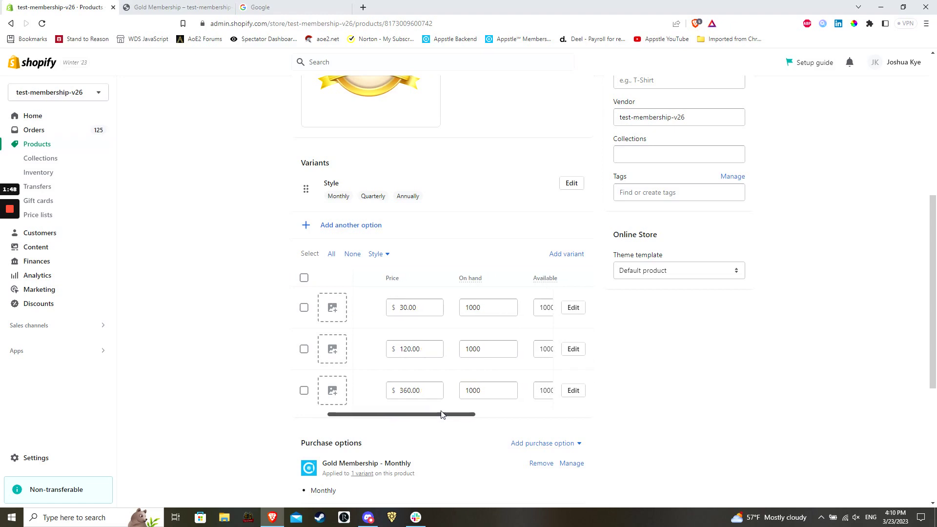
drag(438, 415, 547, 408)
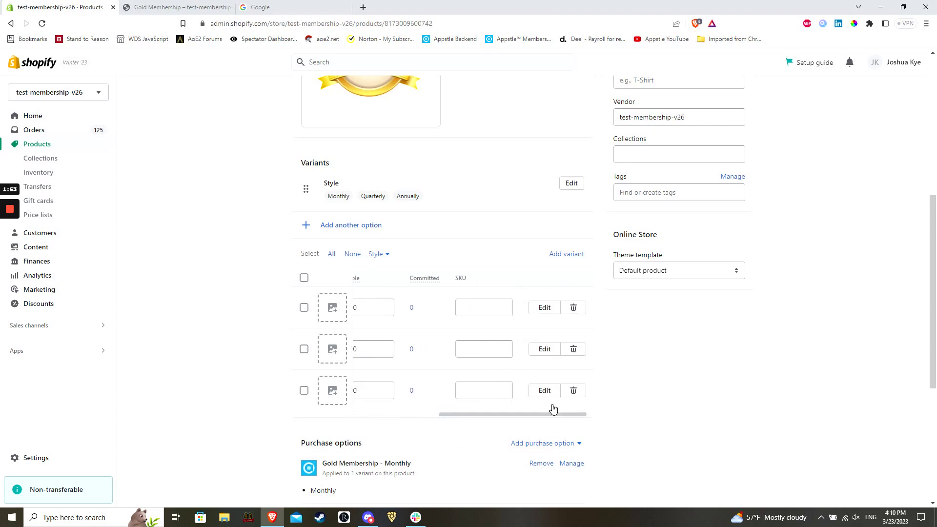
mouse_move(502, 418)
mouse_down()
mouse_move(520, 418)
mouse_move(440, 414)
mouse_move(504, 411)
mouse_up()
scroll(686, 363, down, 3)
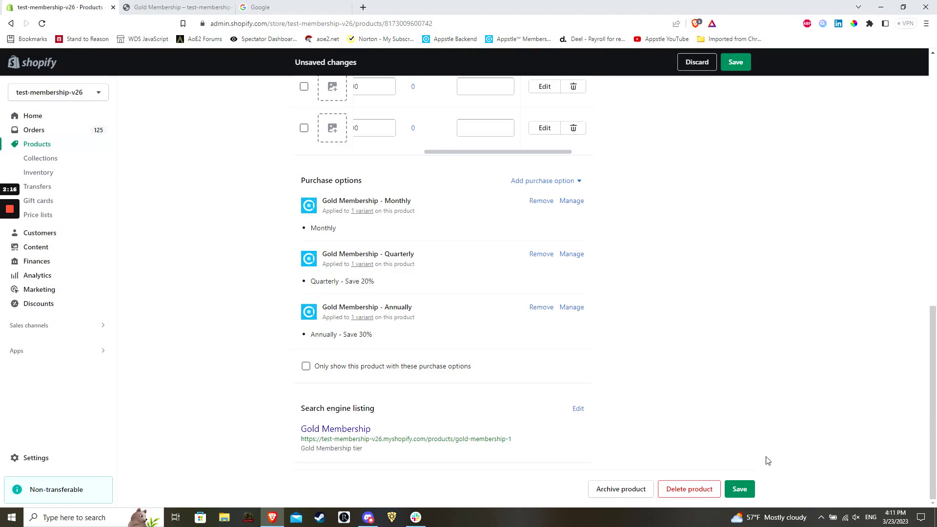
Save the Gold Membership product with its Monthly, Quarterly and Annually options
click(739, 490)
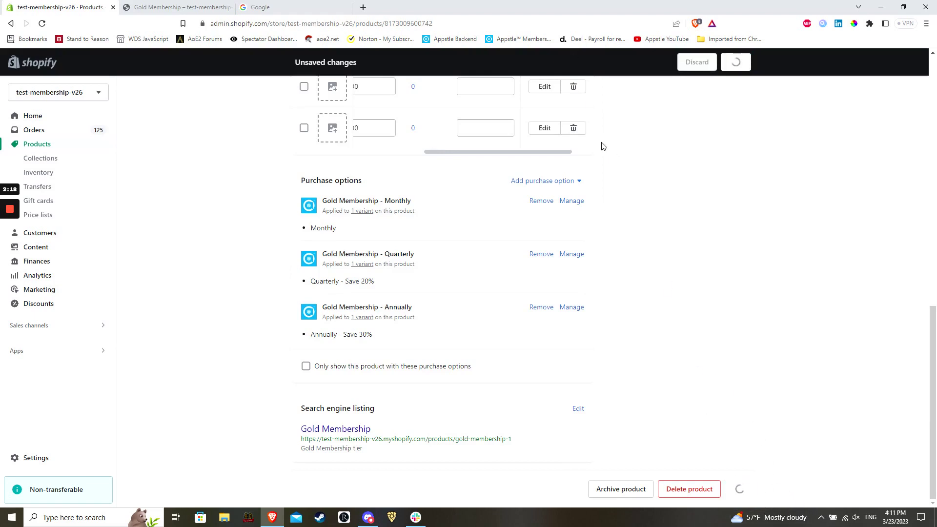